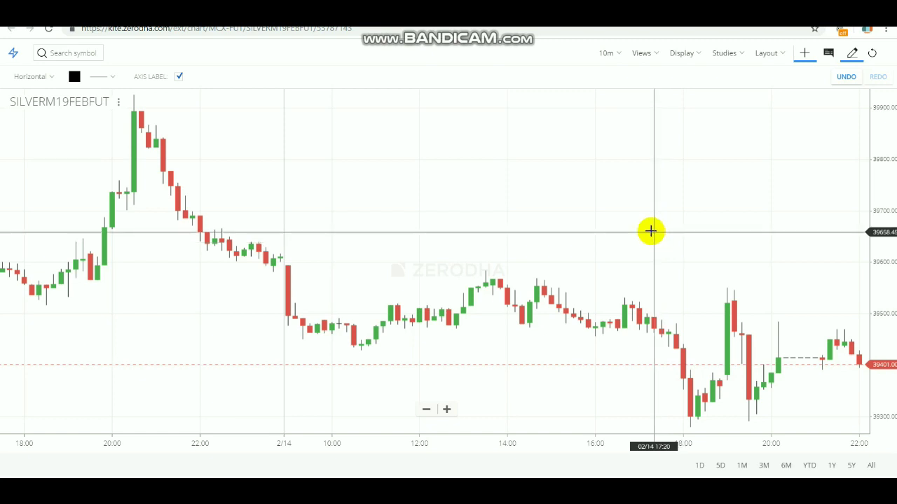
pyautogui.moveTo(650, 228); pyautogui.dragTo(646, 170)
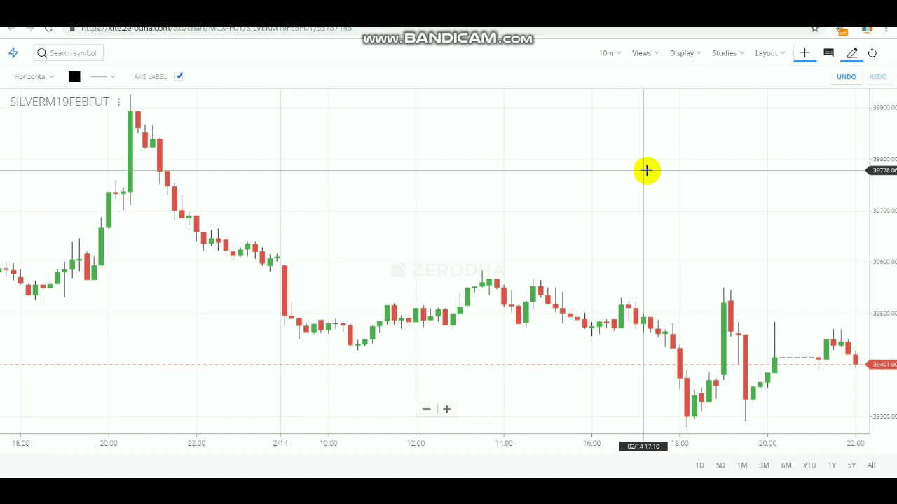
pyautogui.click(594, 184)
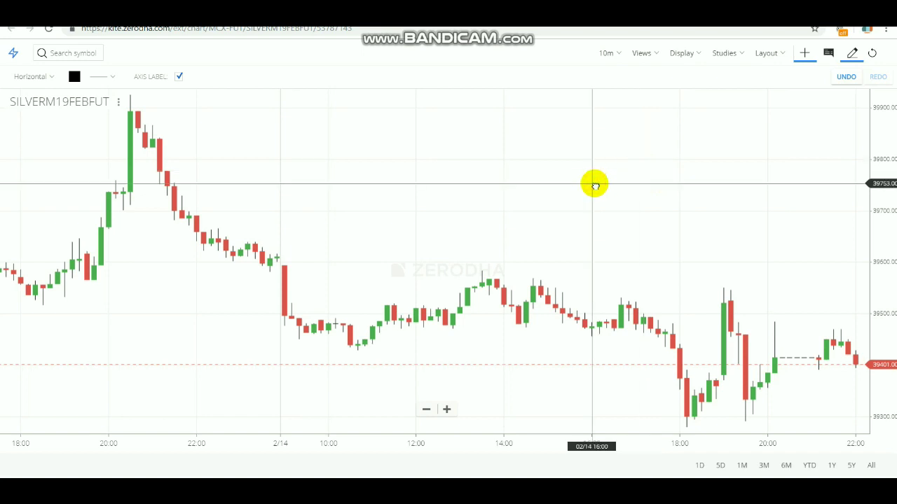
pyautogui.moveTo(594, 185); pyautogui.dragTo(588, 120)
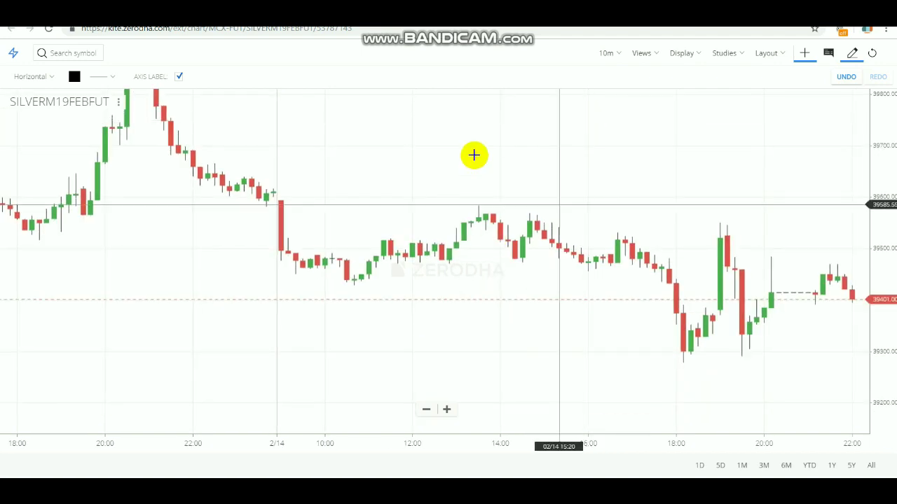
pyautogui.moveTo(395, 205); pyautogui.dragTo(400, 223)
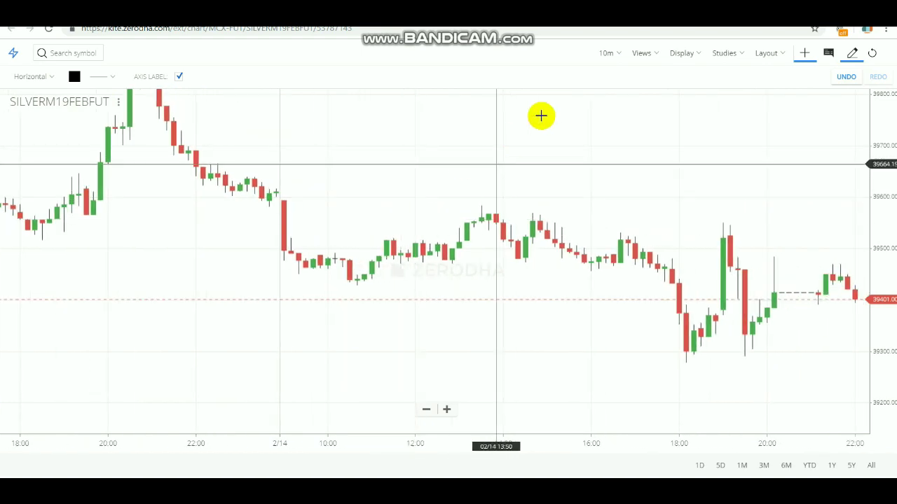
pyautogui.click(623, 50)
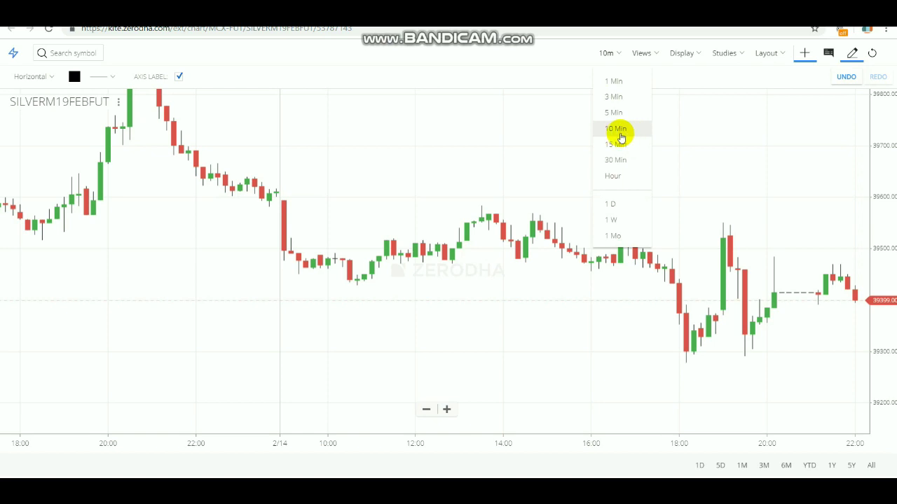
pyautogui.click(538, 132)
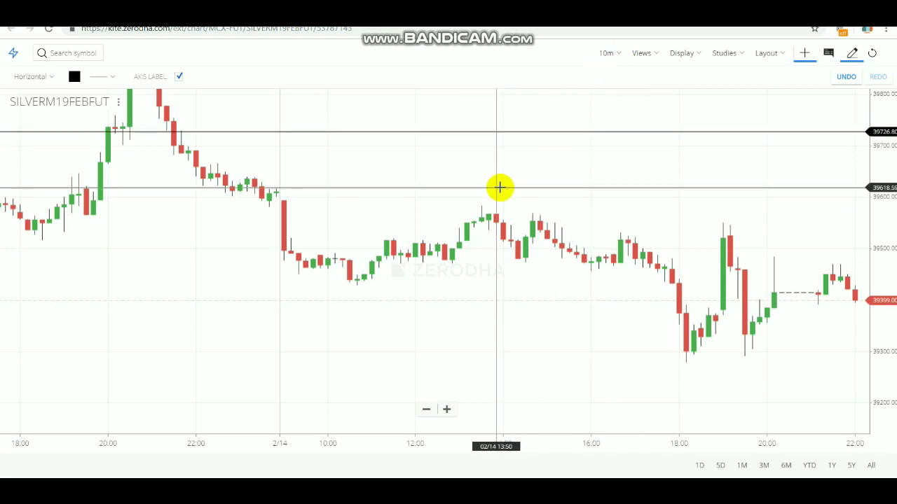
pyautogui.moveTo(410, 217); pyautogui.dragTo(491, 213)
pyautogui.rightClick(455, 133)
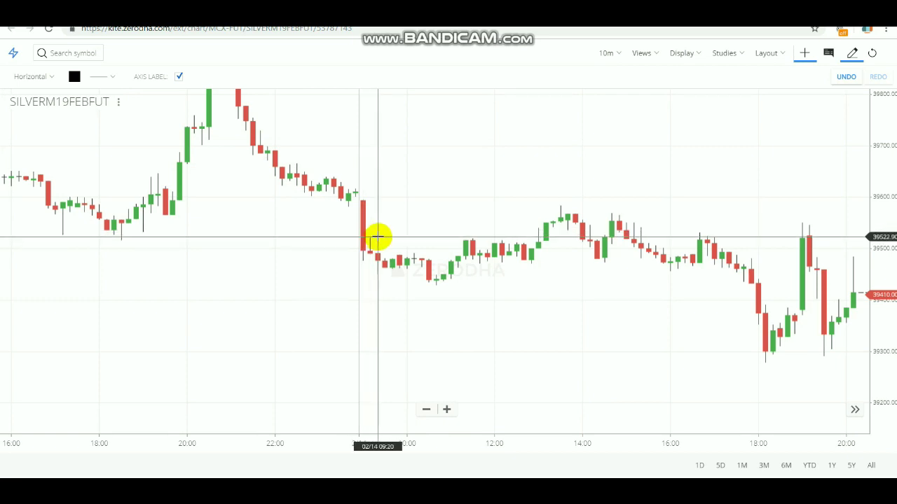
# Draw horizontal lines at about 39594.67 and 39452.28, marking the high and low of the first three 14 February candles
pyautogui.click(369, 200)
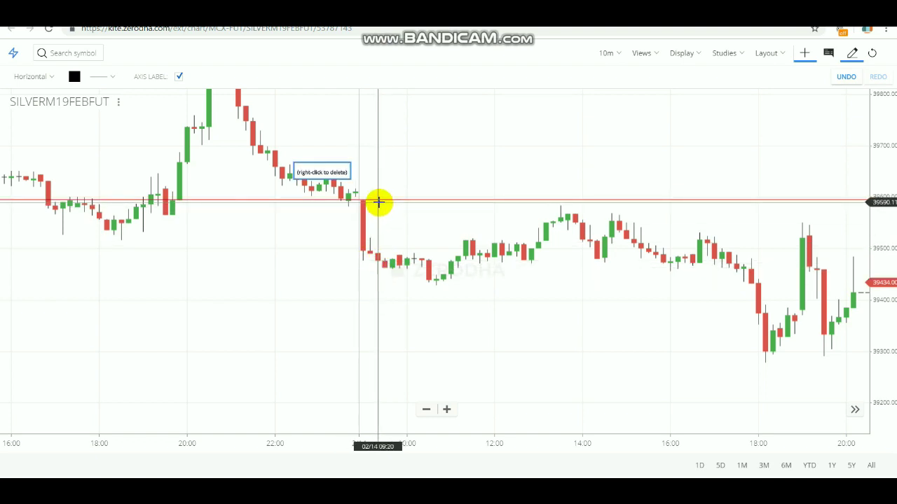
pyautogui.click(386, 273)
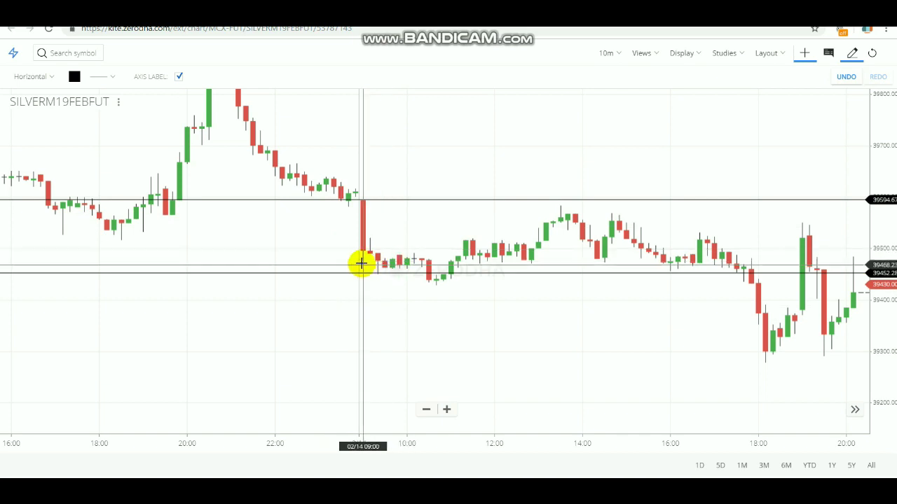
# Examine how the 14 February candles behave against the two lines, around 10:30 to 10:50 and from 17:50 to 18:10
pyautogui.click(385, 270)
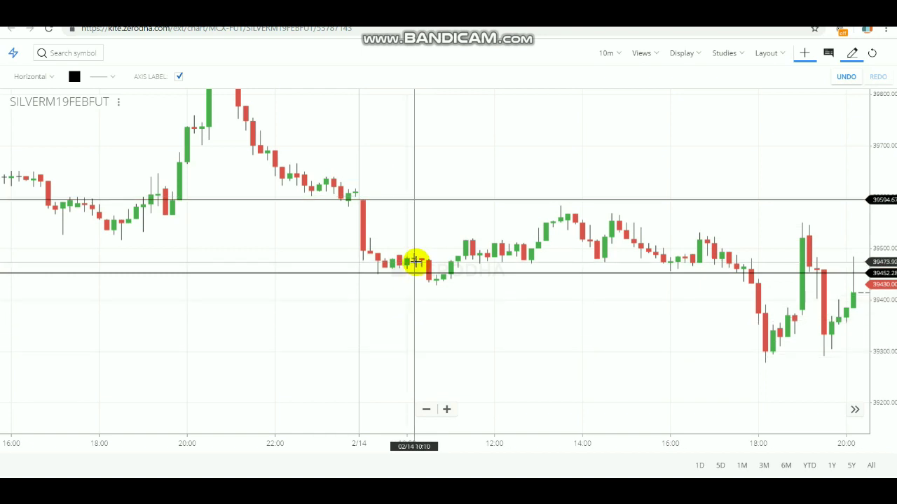
pyautogui.click(454, 360)
pyautogui.click(460, 272)
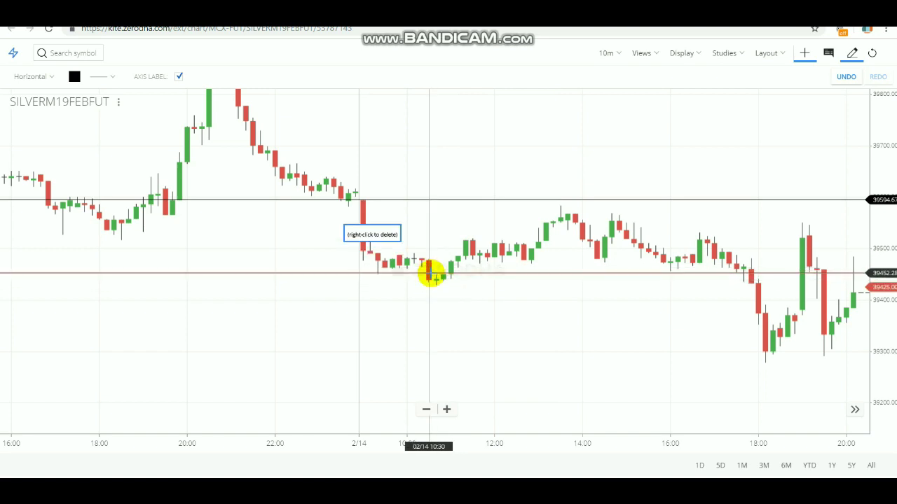
pyautogui.moveTo(433, 273); pyautogui.dragTo(420, 267)
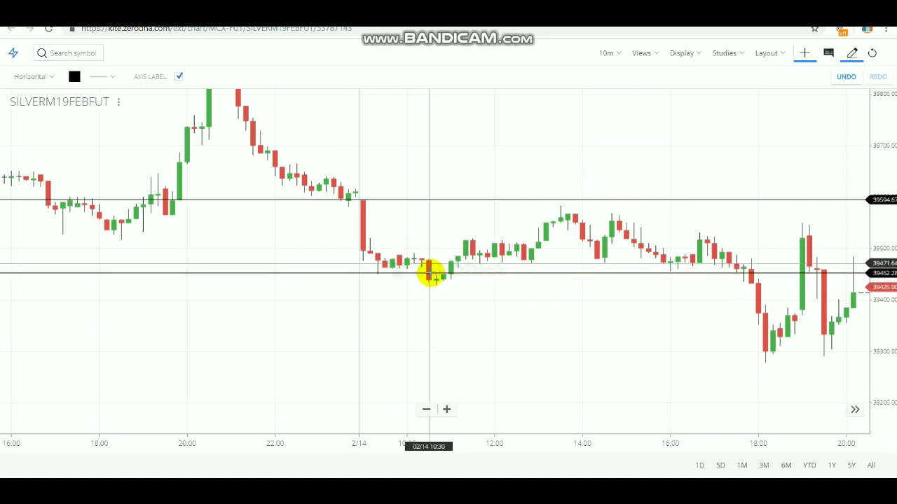
pyautogui.moveTo(427, 272); pyautogui.dragTo(432, 273)
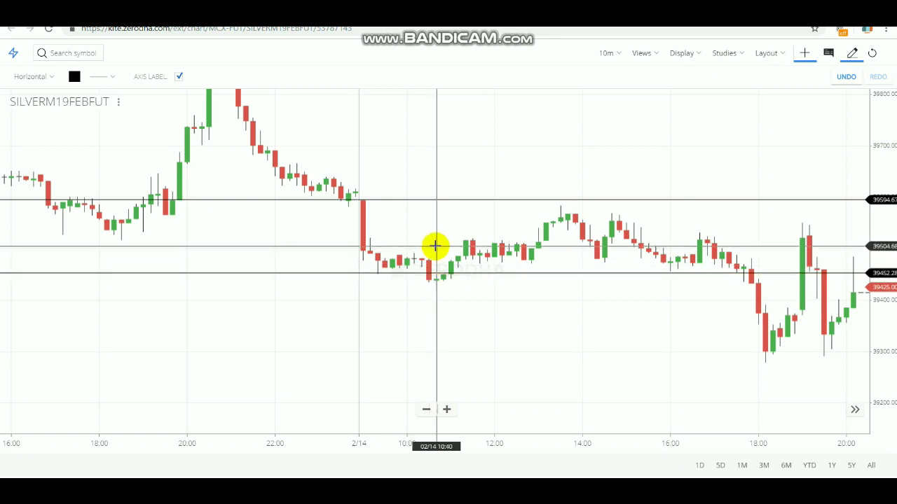
pyautogui.moveTo(434, 246); pyautogui.dragTo(443, 280)
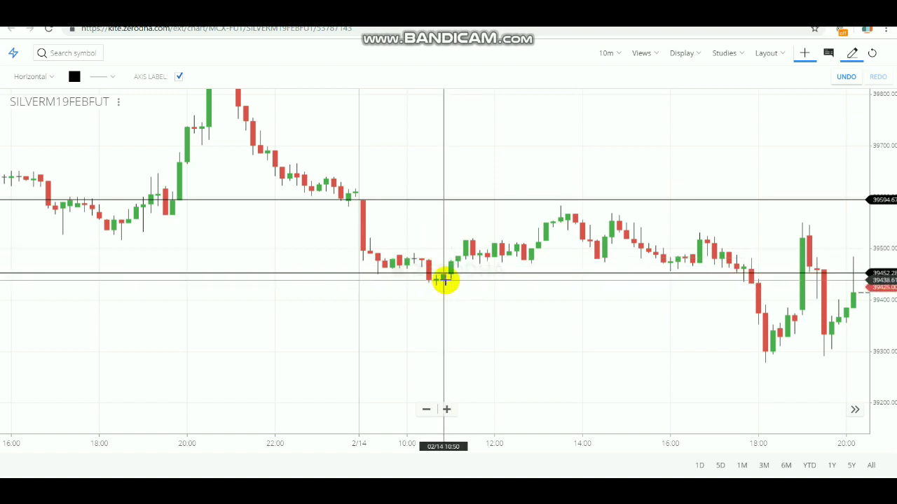
pyautogui.moveTo(454, 222); pyautogui.dragTo(443, 194)
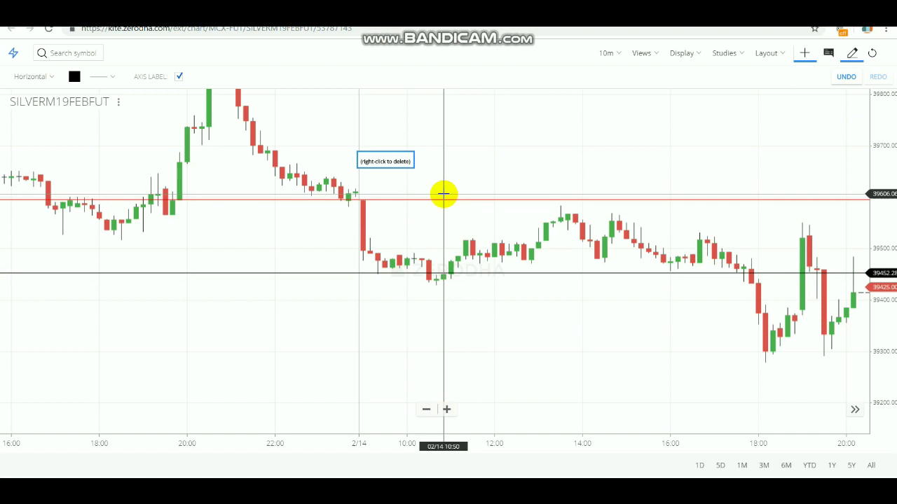
pyautogui.click(443, 273)
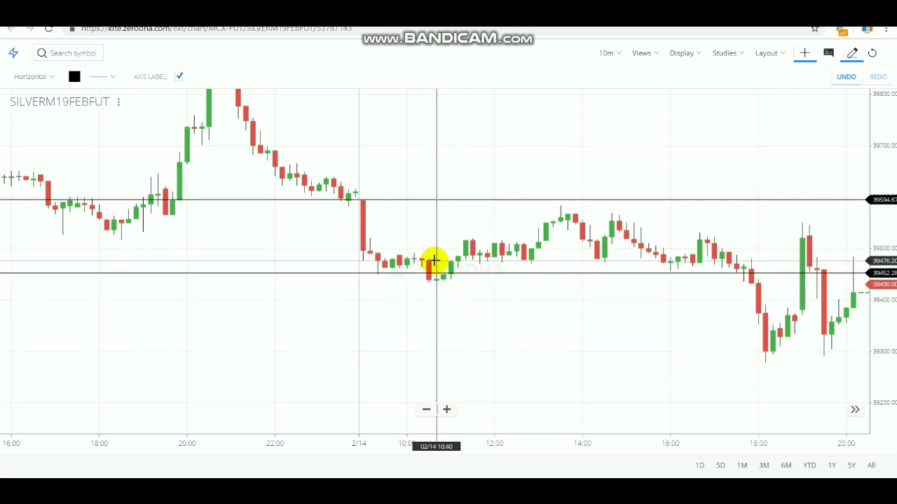
pyautogui.moveTo(426, 273); pyautogui.dragTo(437, 273)
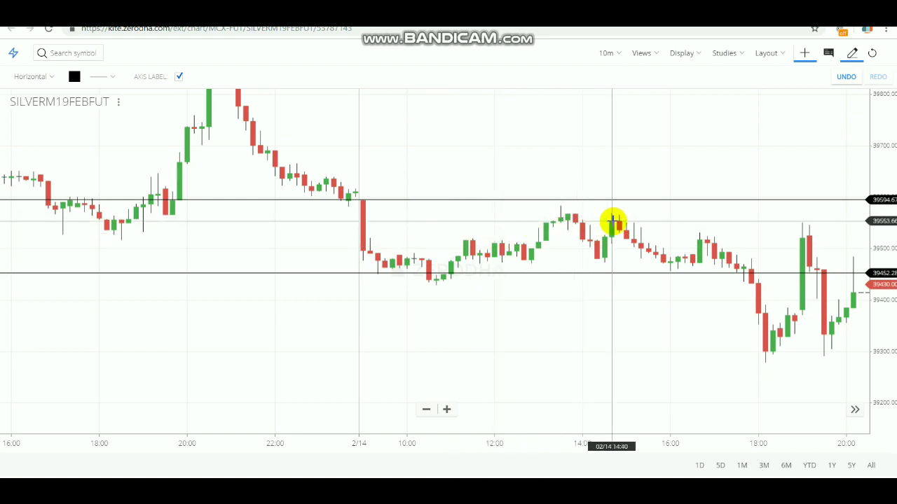
pyautogui.moveTo(749, 270); pyautogui.dragTo(758, 277)
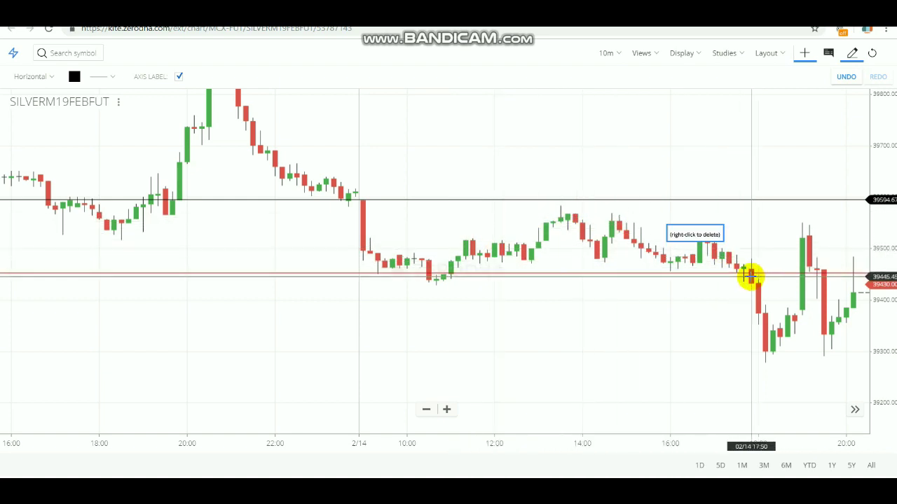
pyautogui.moveTo(753, 287); pyautogui.dragTo(774, 361)
pyautogui.moveTo(741, 303); pyautogui.dragTo(744, 348)
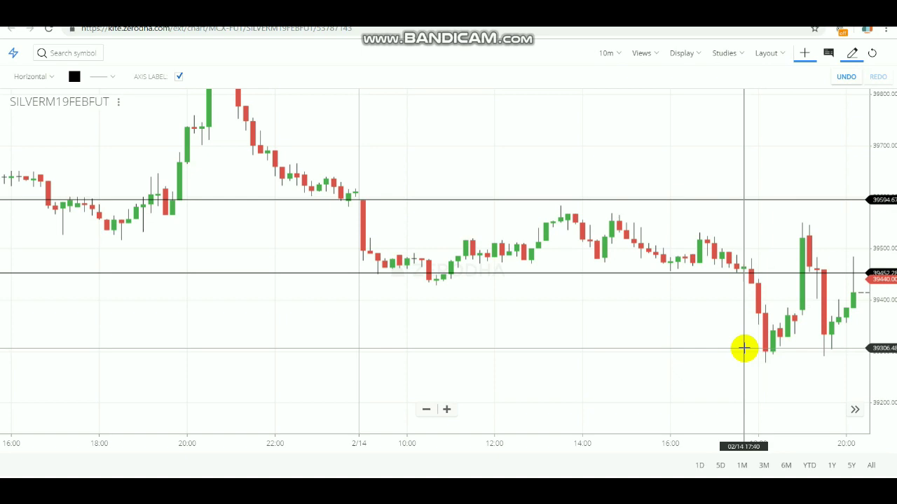
pyautogui.moveTo(744, 348); pyautogui.dragTo(764, 303)
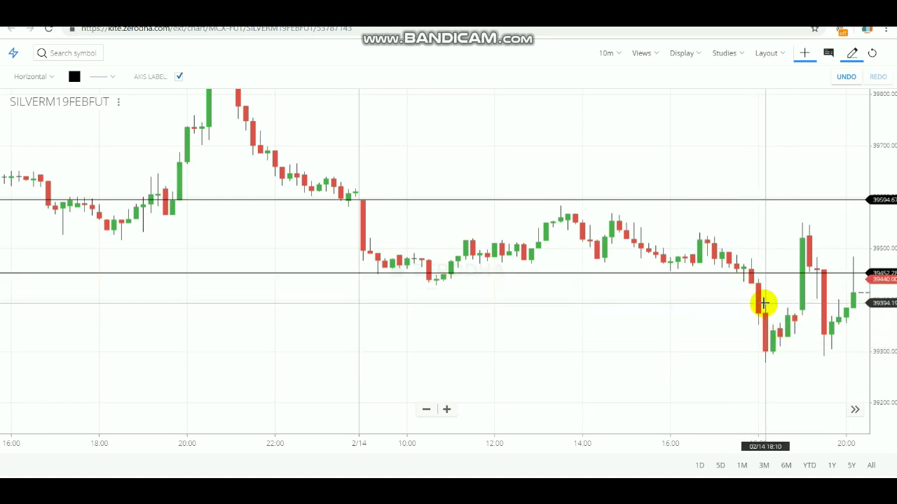
# Delete both 14 February lines and draw horizontal lines at about 39509.38 and 39580.46 around the 13 February opening candles
pyautogui.moveTo(764, 302); pyautogui.dragTo(584, 202)
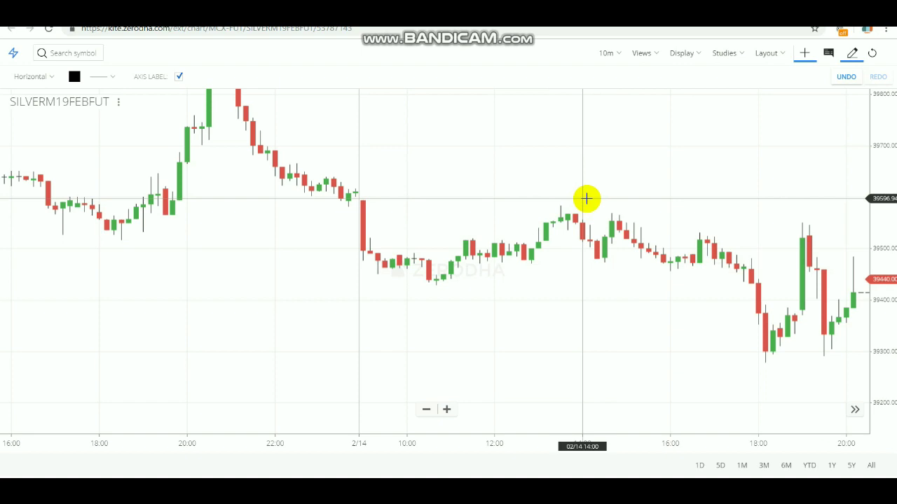
pyautogui.moveTo(585, 198); pyautogui.dragTo(708, 268)
pyautogui.moveTo(484, 270); pyautogui.dragTo(698, 236)
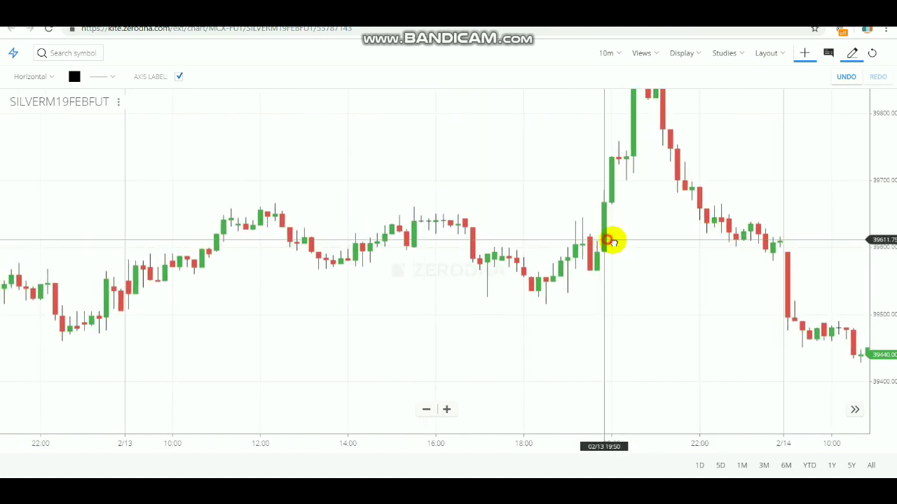
pyautogui.moveTo(611, 241); pyautogui.dragTo(641, 246)
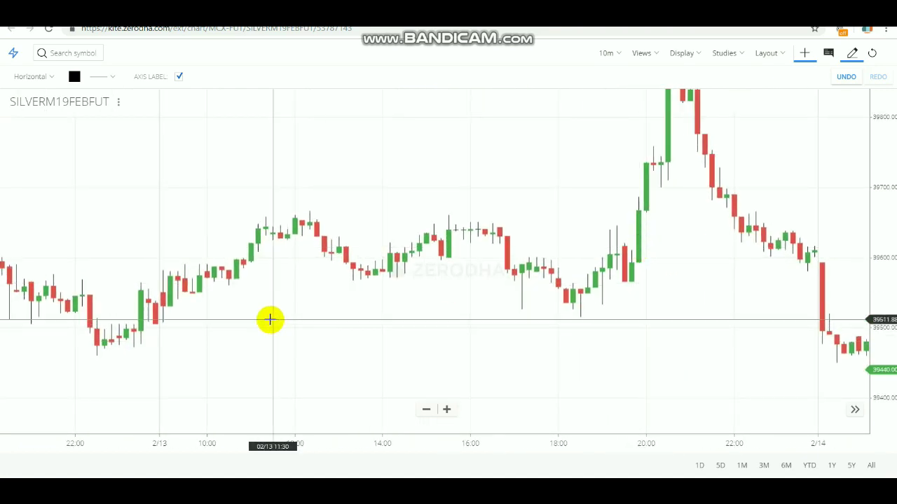
pyautogui.click(176, 319)
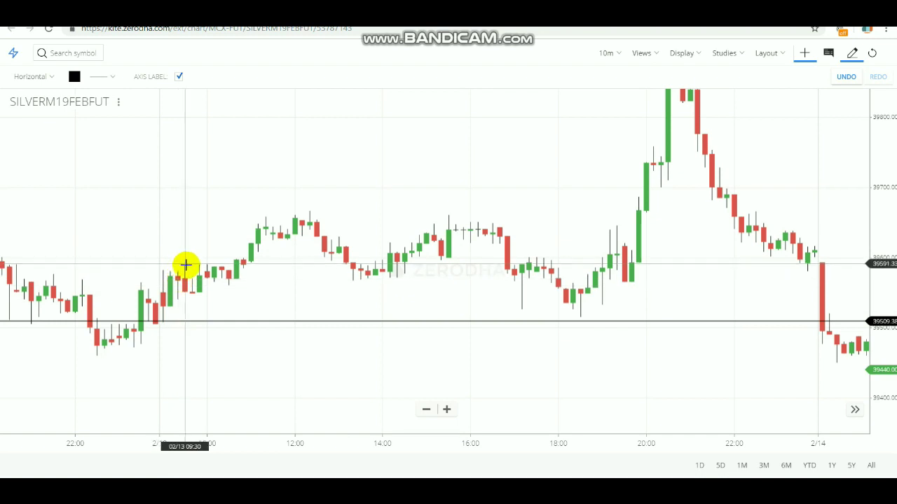
pyautogui.click(181, 271)
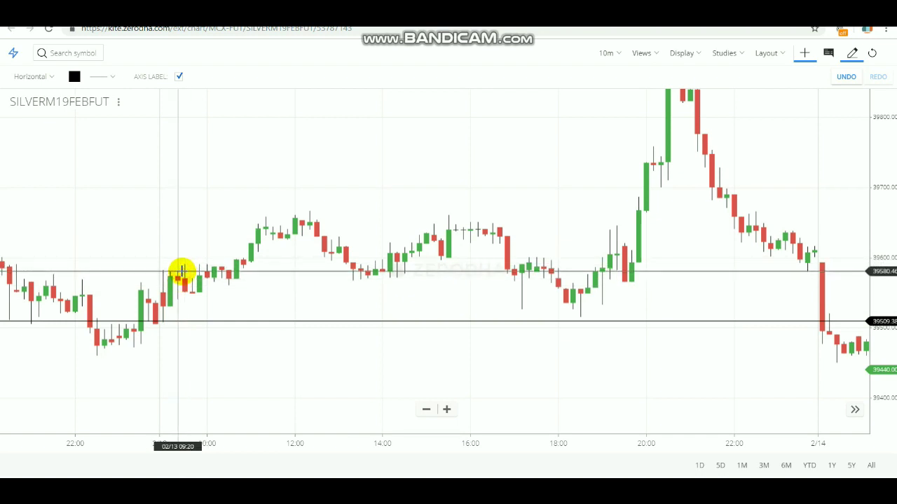
# Examine the 13 February candles between 09:00 and 10:00 and the following move against the two horizontal lines
pyautogui.click(174, 286)
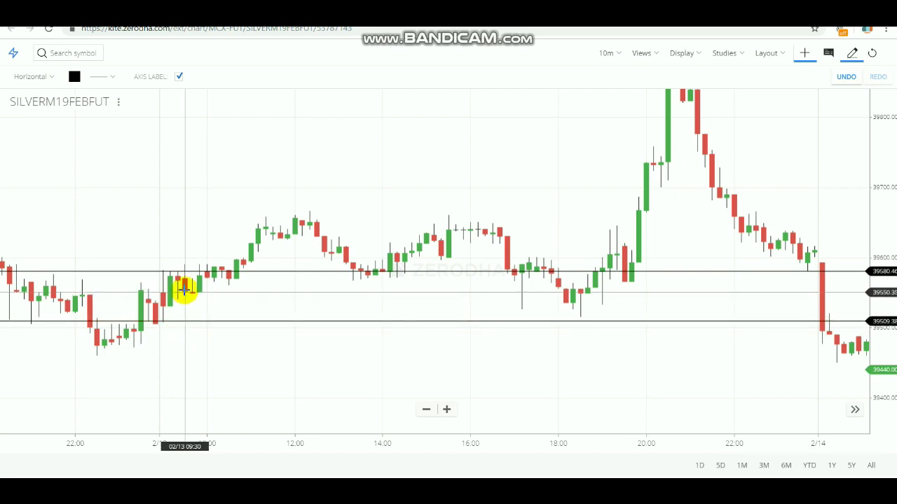
pyautogui.moveTo(209, 359); pyautogui.dragTo(209, 277)
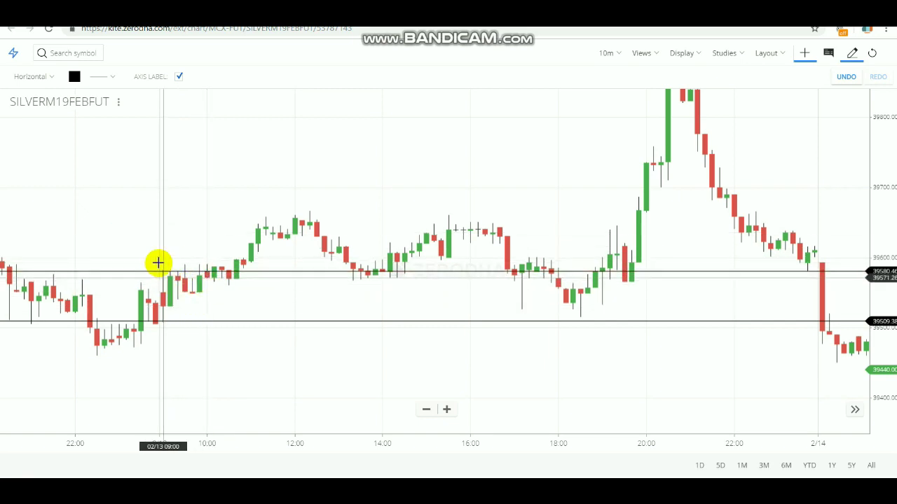
pyautogui.moveTo(194, 278)
pyautogui.mouseDown()
pyautogui.moveTo(200, 283)
pyautogui.moveTo(192, 282)
pyautogui.mouseUp()
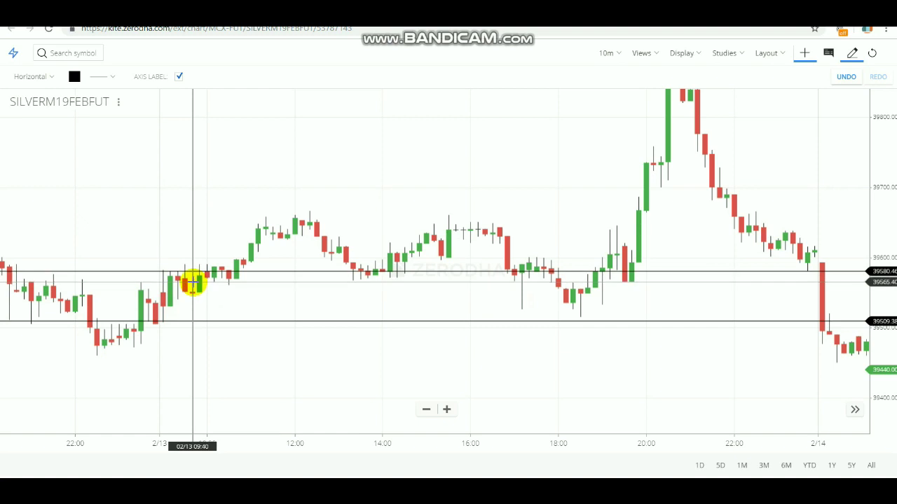
pyautogui.moveTo(192, 282); pyautogui.dragTo(200, 270)
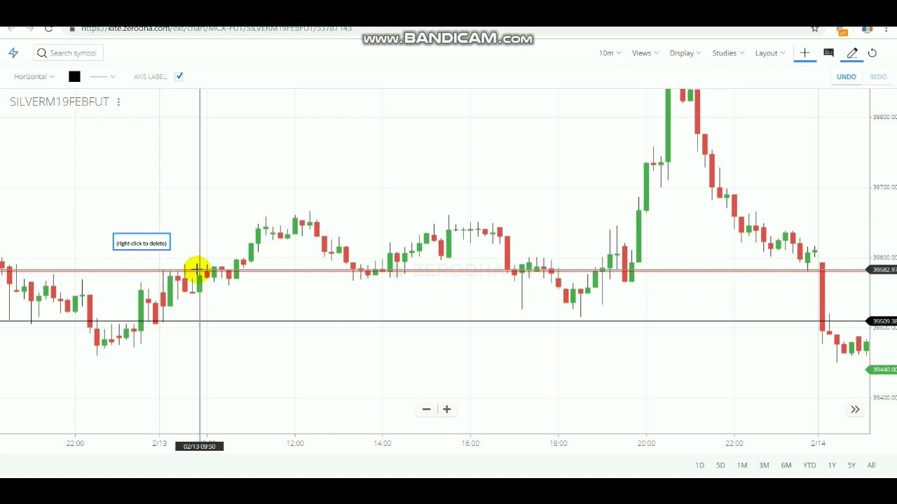
pyautogui.click(218, 342)
pyautogui.moveTo(218, 343); pyautogui.dragTo(208, 320)
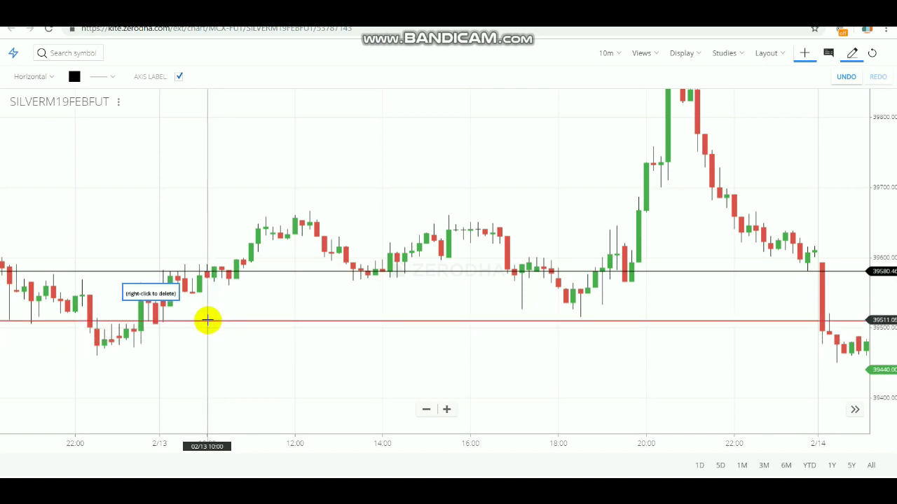
pyautogui.moveTo(207, 321); pyautogui.dragTo(210, 270)
pyautogui.click(240, 255)
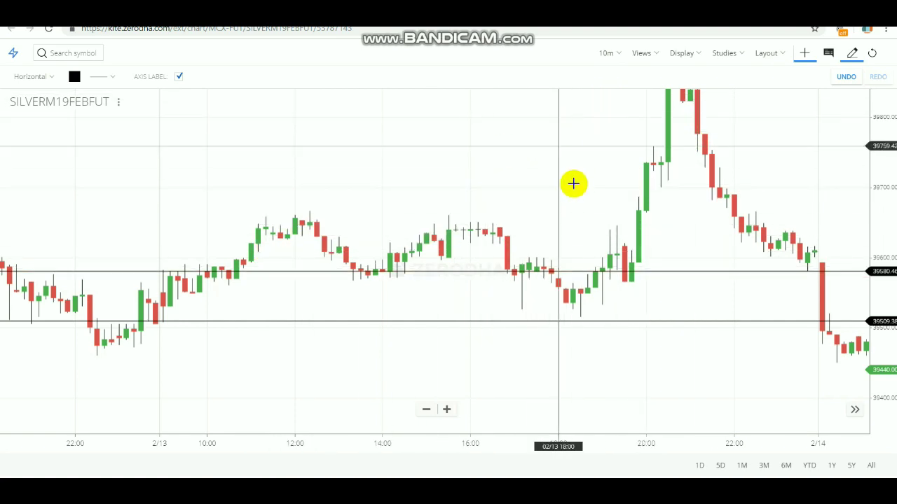
# Delete both horizontal lines around the 13 February opening range and go back to the 12 February session
pyautogui.moveTo(573, 186); pyautogui.dragTo(739, 184)
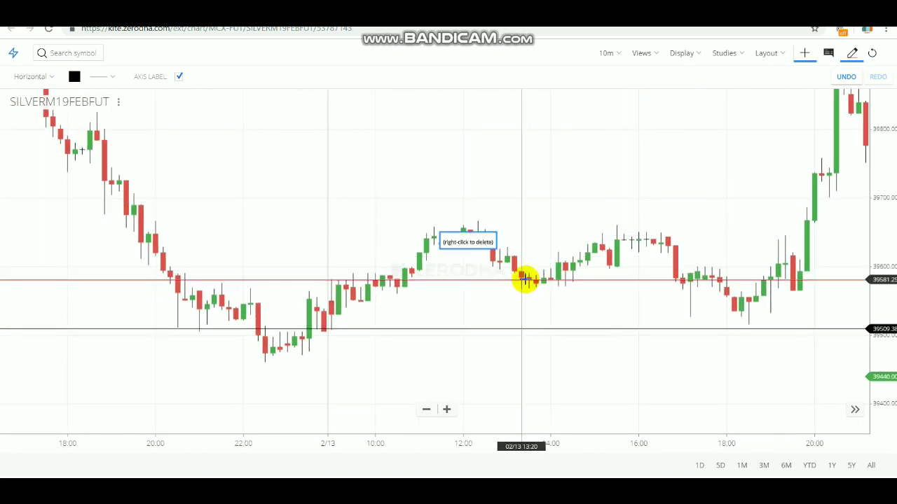
pyautogui.moveTo(525, 279); pyautogui.dragTo(525, 330)
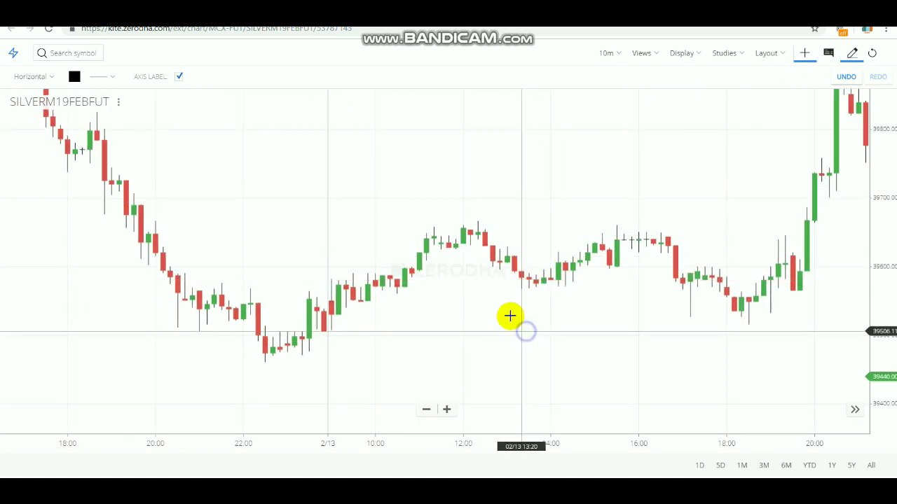
pyautogui.moveTo(314, 185); pyautogui.dragTo(551, 250)
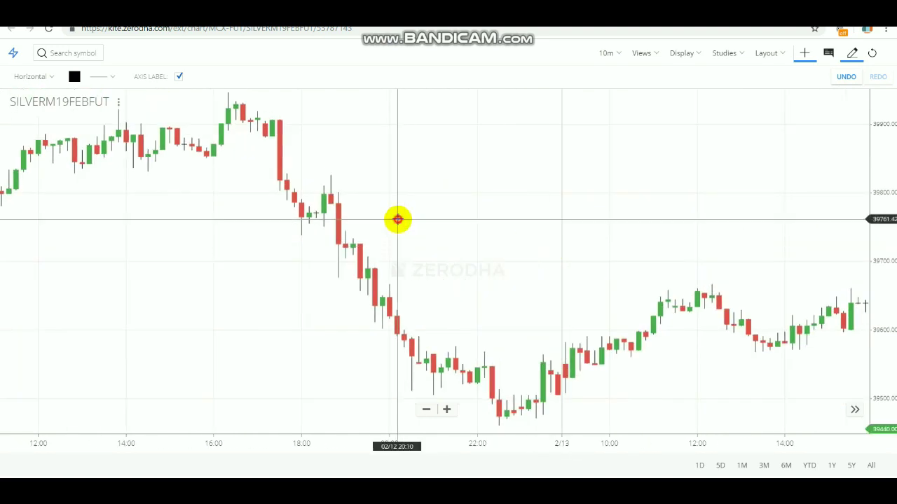
pyautogui.moveTo(397, 218); pyautogui.dragTo(514, 262)
pyautogui.moveTo(344, 230); pyautogui.dragTo(486, 258)
pyautogui.moveTo(380, 217); pyautogui.dragTo(408, 294)
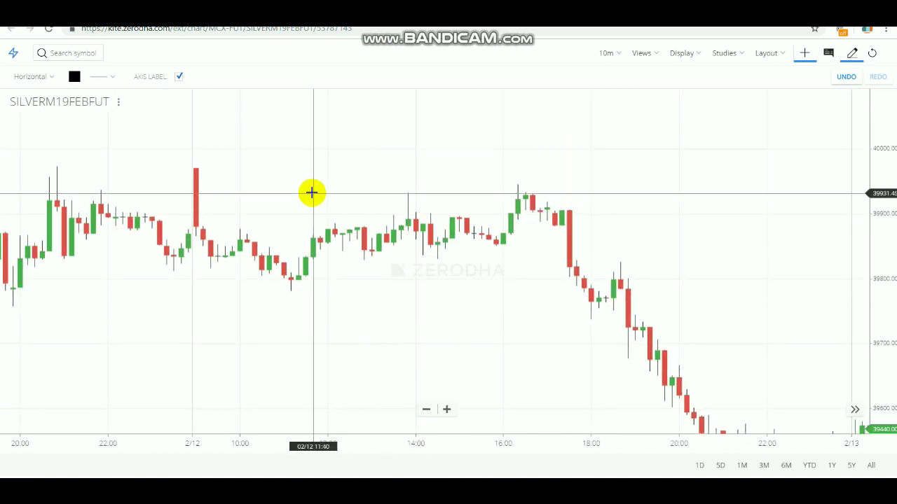
# Draw horizontal lines at about 39972.10 and 39816.75 around the 12 February opening candles
pyautogui.click(257, 167)
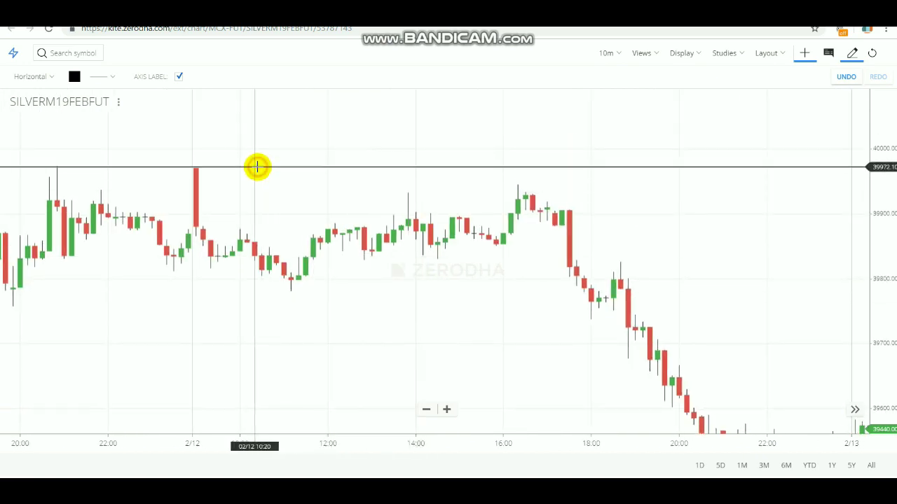
pyautogui.moveTo(199, 167)
pyautogui.mouseDown()
pyautogui.moveTo(198, 159)
pyautogui.moveTo(184, 192)
pyautogui.moveTo(208, 166)
pyautogui.mouseUp()
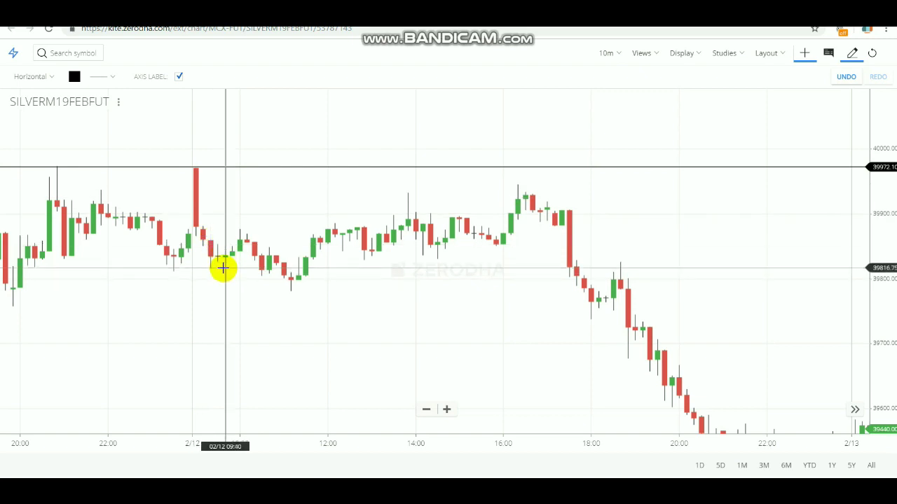
pyautogui.click(222, 268)
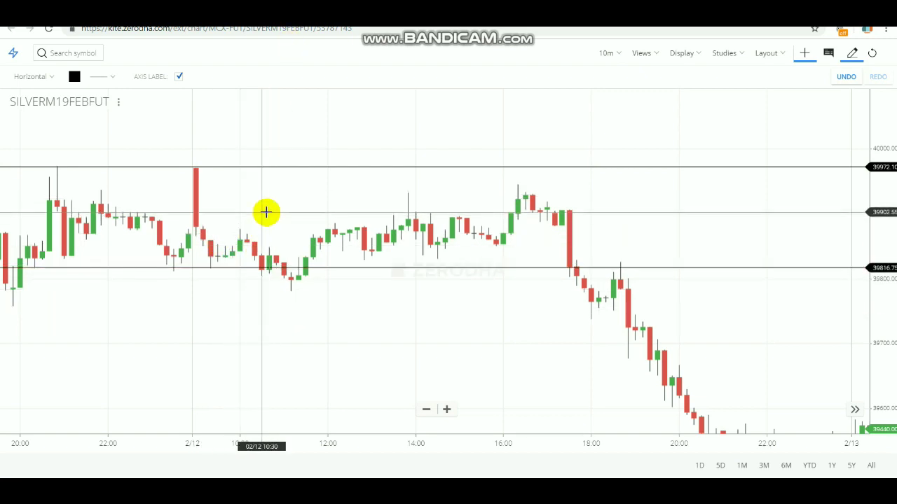
# Delete the lower 12 February line and draw a new horizontal line at about 39820.36
pyautogui.moveTo(265, 268); pyautogui.dragTo(266, 266)
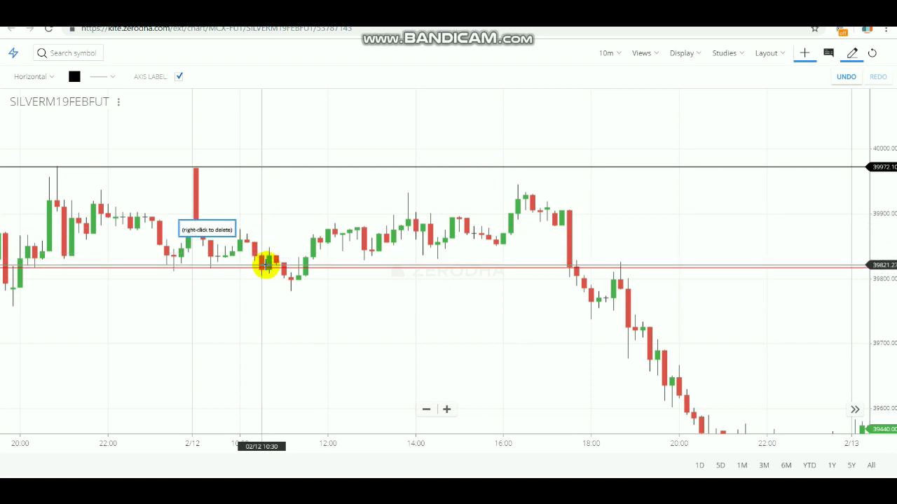
pyautogui.moveTo(267, 266); pyautogui.dragTo(296, 192)
pyautogui.click(292, 242)
pyautogui.rightClick(296, 192)
pyautogui.rightClick(236, 242)
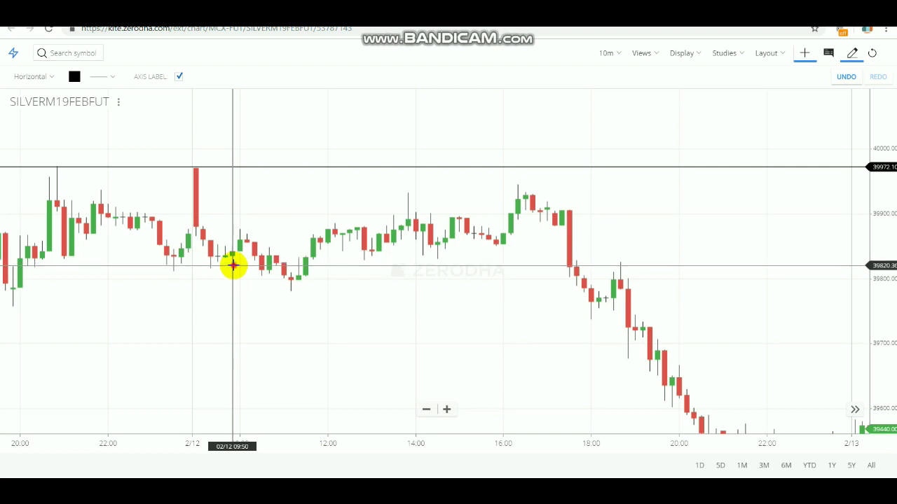
pyautogui.click(232, 265)
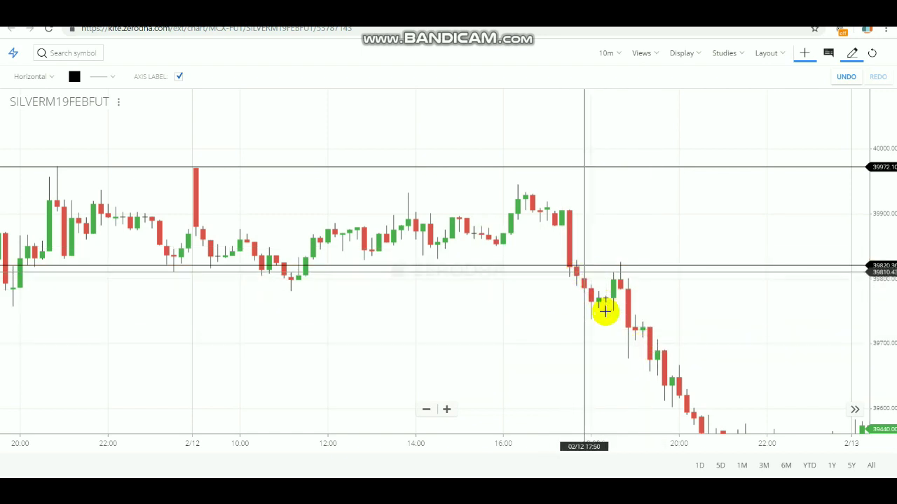
# Delete both 12 February horizontal lines and go back to the 11 February session
pyautogui.hscroll(-3, 640, 314)
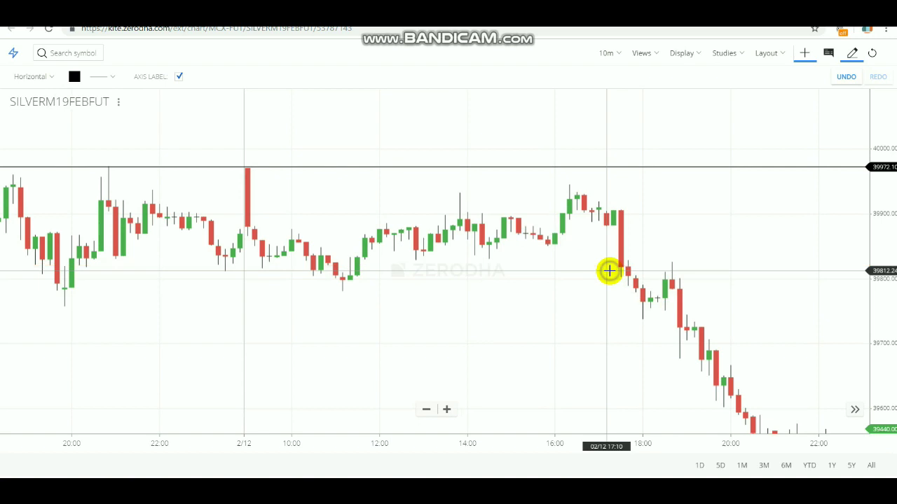
pyautogui.click(568, 173)
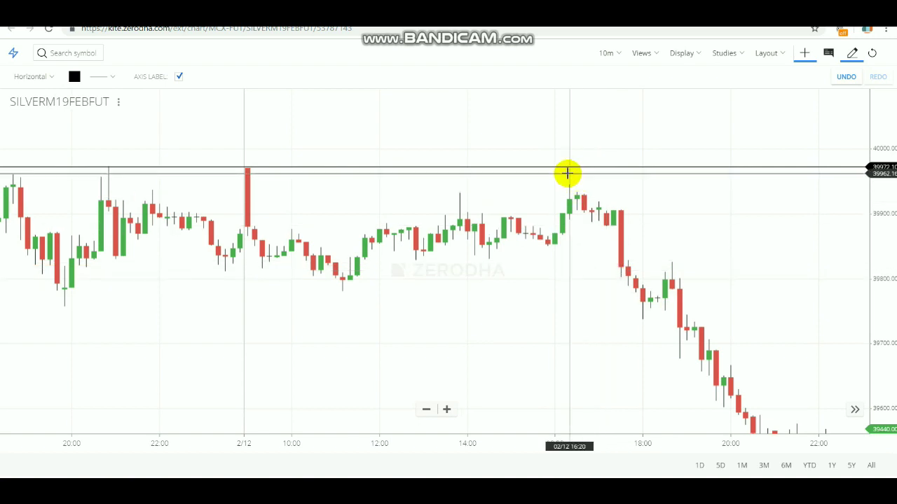
pyautogui.click(565, 166)
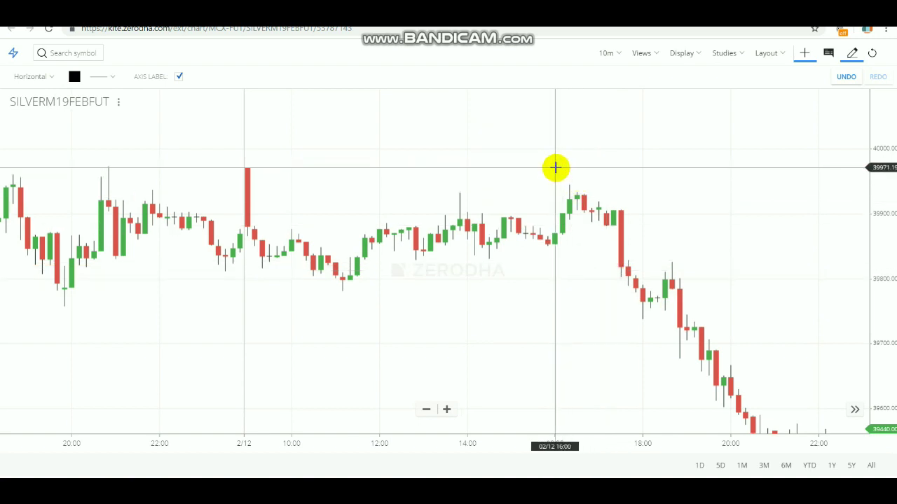
pyautogui.moveTo(581, 172); pyautogui.dragTo(806, 250)
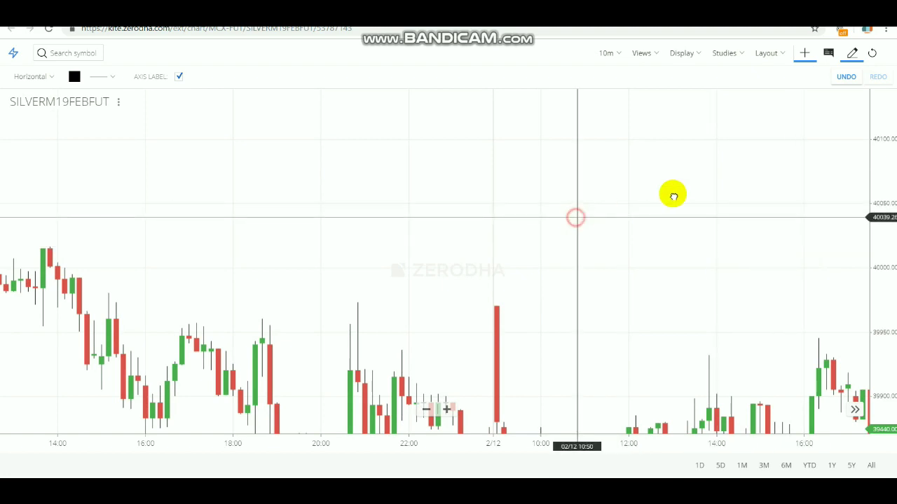
pyautogui.moveTo(671, 194); pyautogui.dragTo(806, 200)
pyautogui.moveTo(603, 256); pyautogui.dragTo(696, 114)
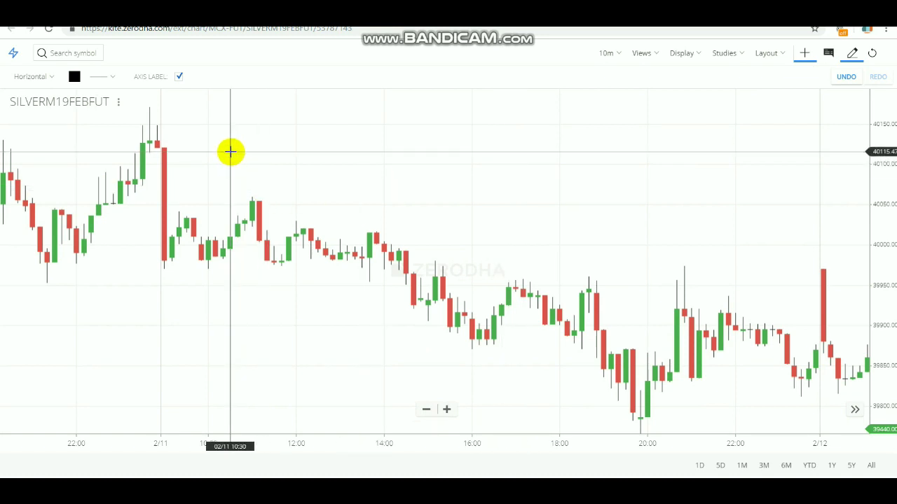
# Draw horizontal lines at about 40121.28 and 39971.50 around the 11 February opening range and view the candles below them
pyautogui.click(165, 148)
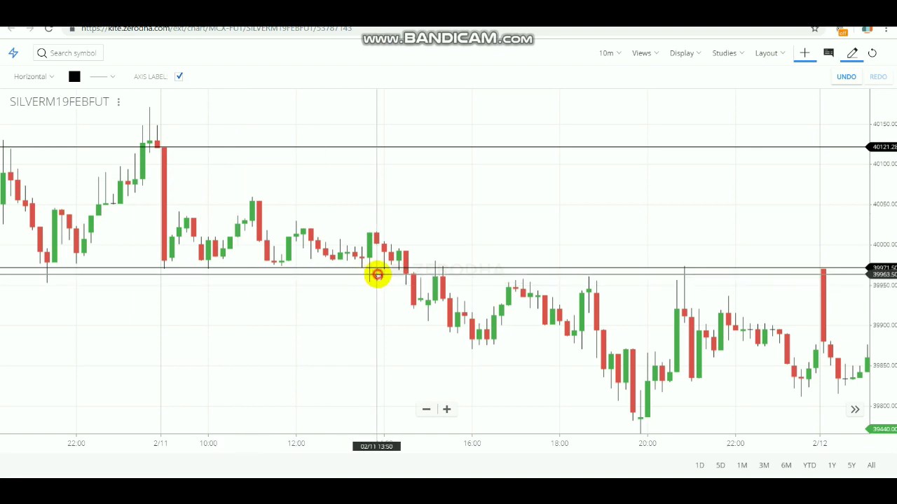
pyautogui.moveTo(377, 274); pyautogui.dragTo(376, 176)
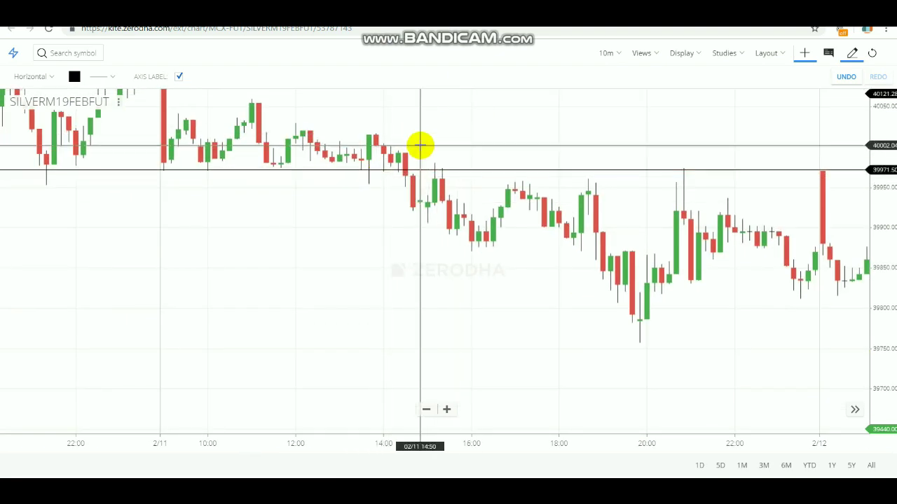
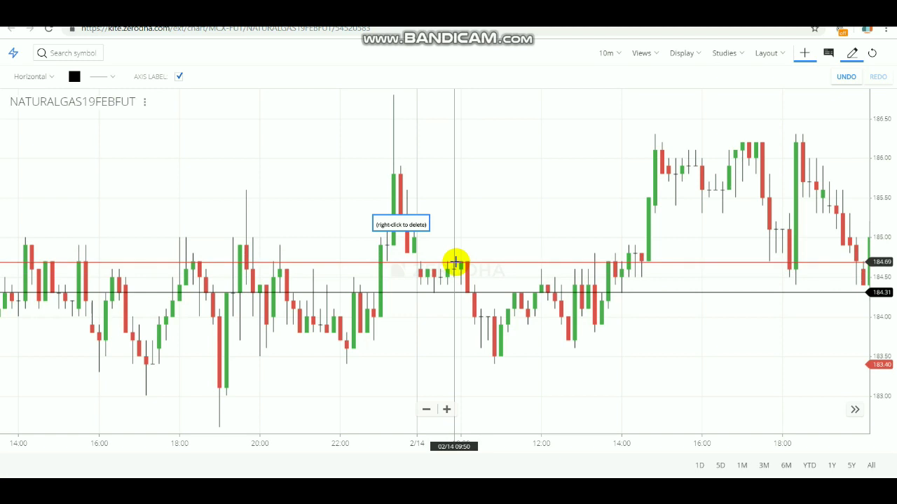
# Delete both horizontal lines around the 14 February opening range on the natural gas chart and go back to the 13 February session
pyautogui.click(477, 303)
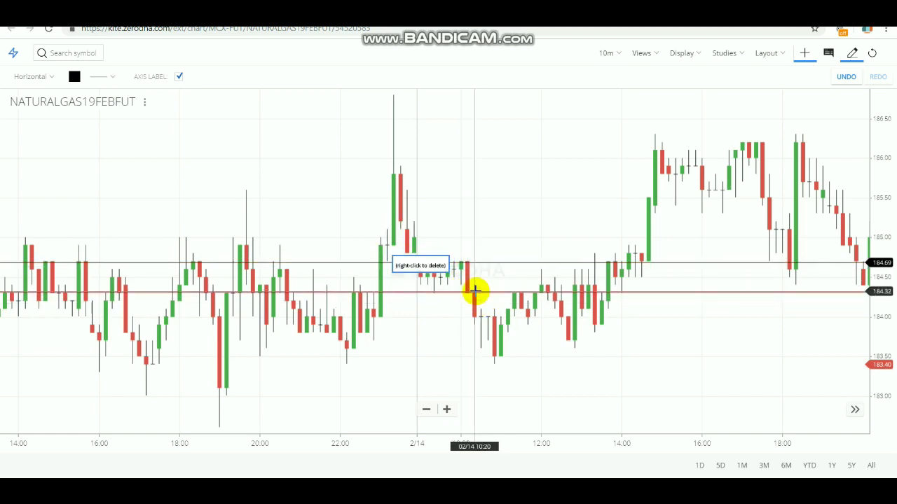
pyautogui.moveTo(476, 290)
pyautogui.mouseDown()
pyautogui.moveTo(495, 381)
pyautogui.moveTo(484, 286)
pyautogui.mouseUp()
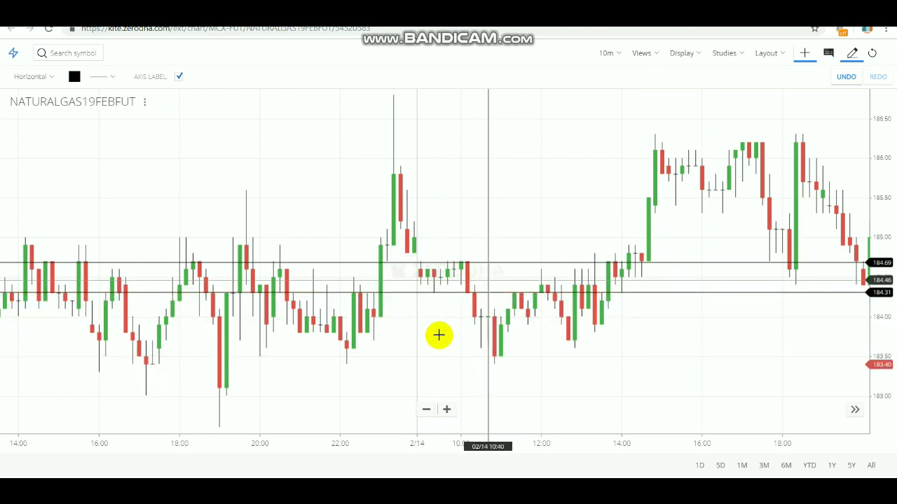
pyautogui.moveTo(498, 292); pyautogui.dragTo(499, 296)
pyautogui.rightClick(499, 296)
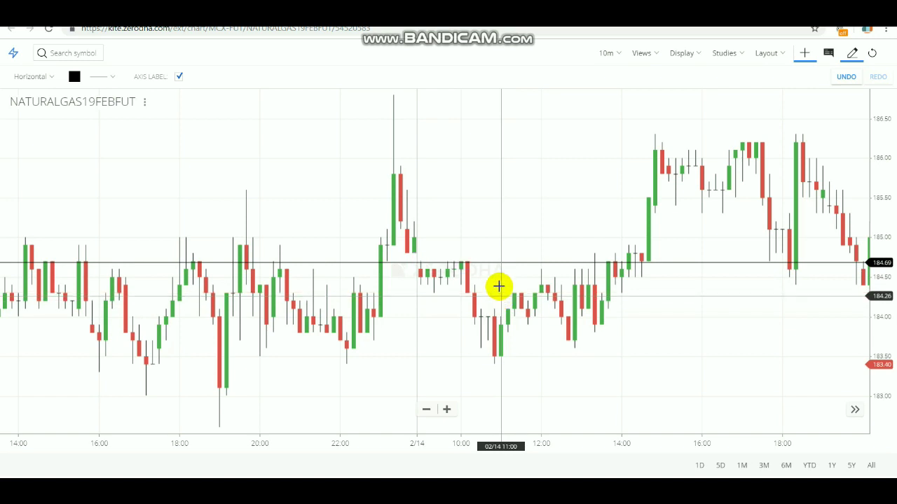
pyautogui.rightClick(493, 266)
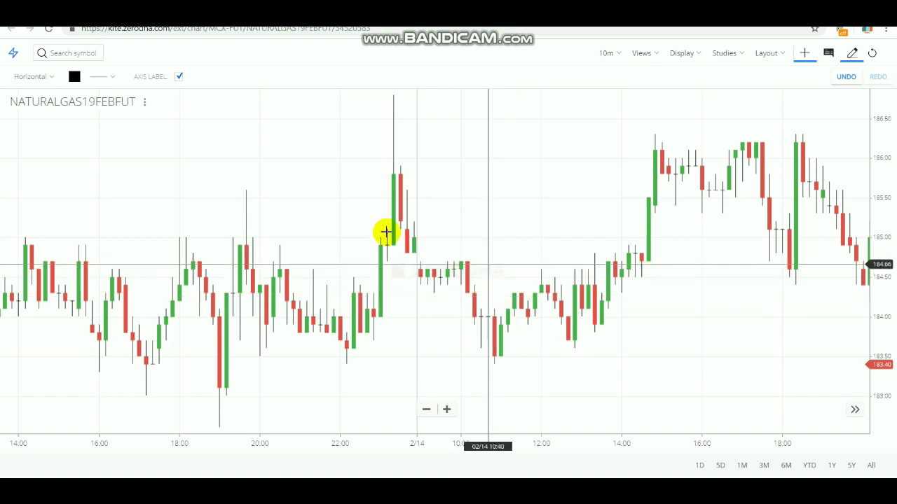
pyautogui.moveTo(381, 230); pyautogui.dragTo(724, 156)
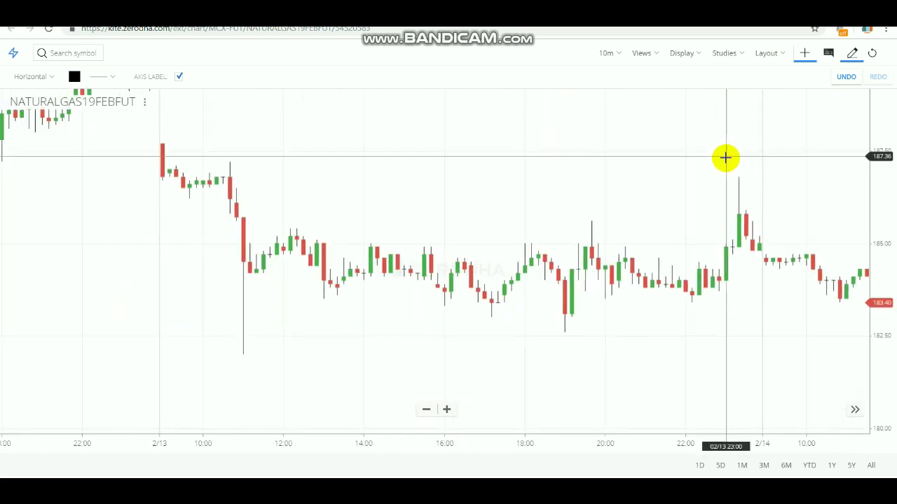
pyautogui.moveTo(544, 250); pyautogui.dragTo(604, 265)
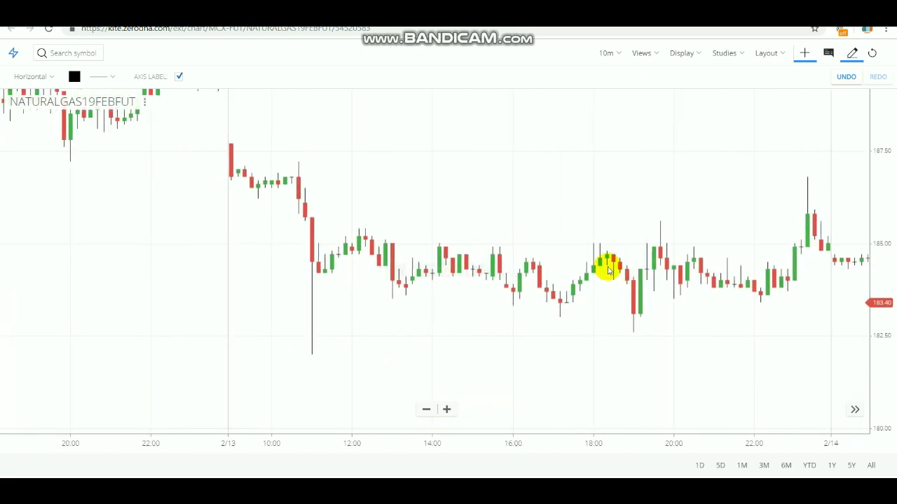
# Draw horizontal lines at about 187.70 and near the low of the 13 February opening candle
pyautogui.click(239, 144)
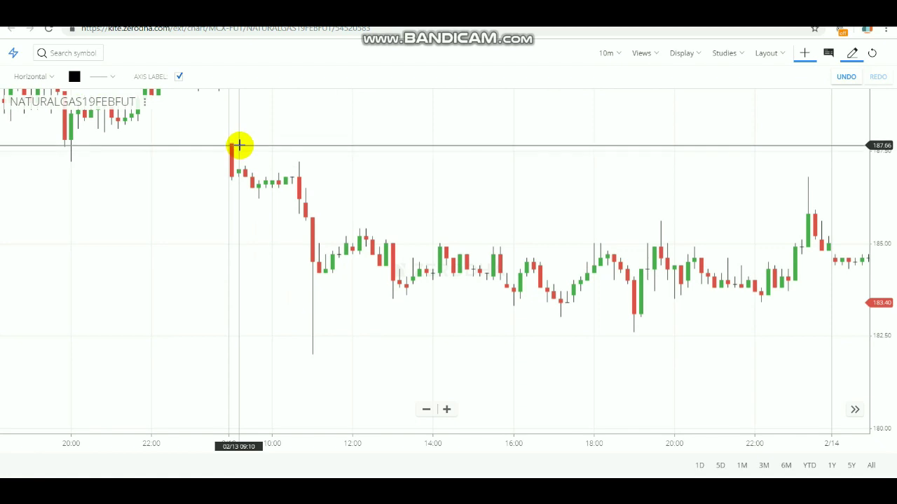
pyautogui.click(246, 182)
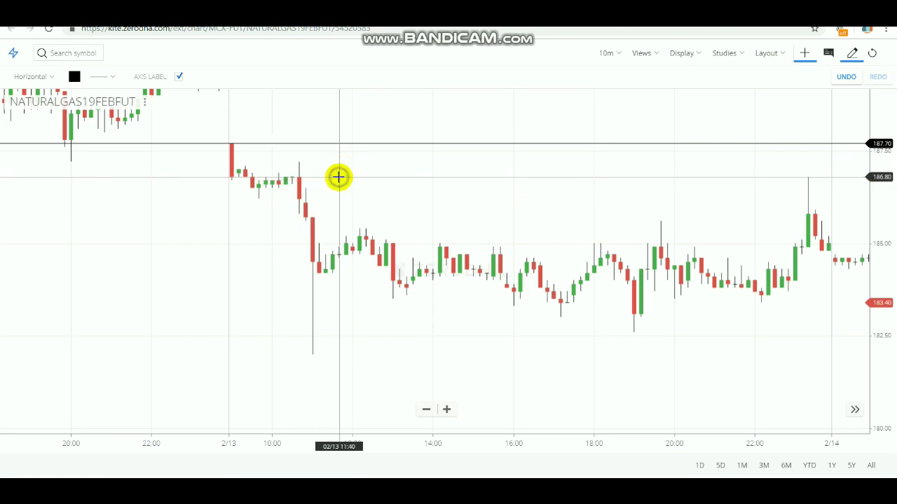
# Delete both 13 February horizontal lines and go back to the 12 February session
pyautogui.rightClick(340, 179)
pyautogui.rightClick(338, 144)
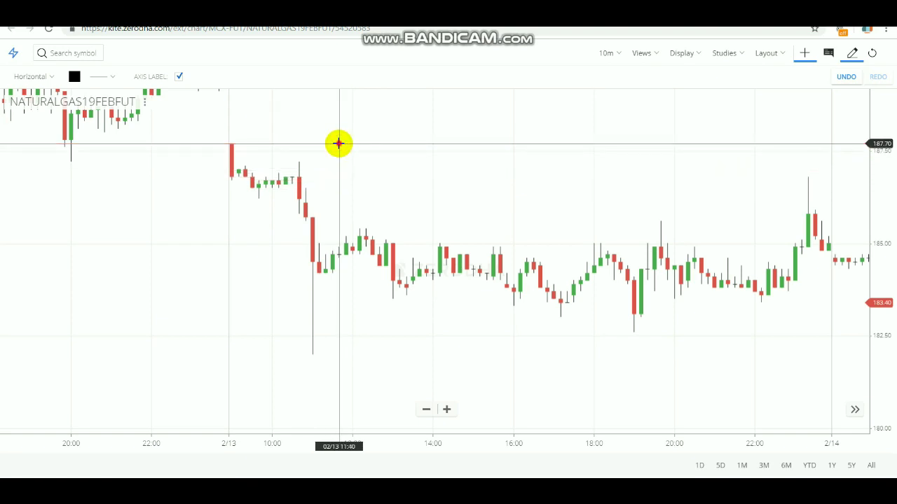
pyautogui.moveTo(400, 220); pyautogui.dragTo(554, 226)
pyautogui.moveTo(390, 226); pyautogui.dragTo(554, 240)
pyautogui.moveTo(250, 215); pyautogui.dragTo(424, 266)
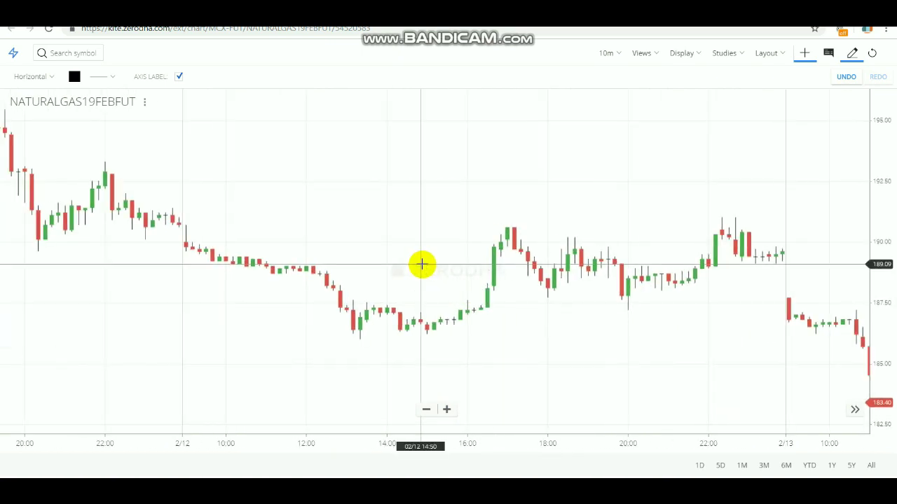
# Draw horizontal lines at about 190.71 and 189.53 around the 12 February opening candles and examine the following move against them
pyautogui.click(194, 225)
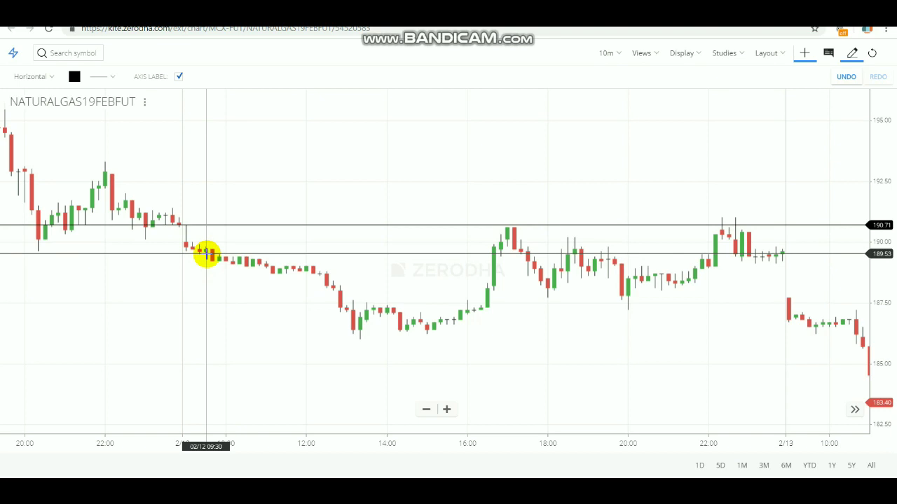
pyautogui.click(184, 250)
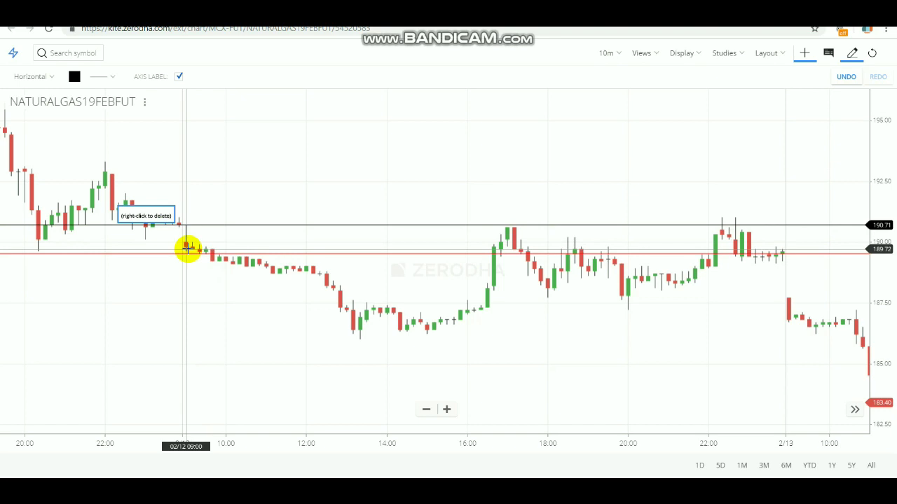
pyautogui.click(244, 232)
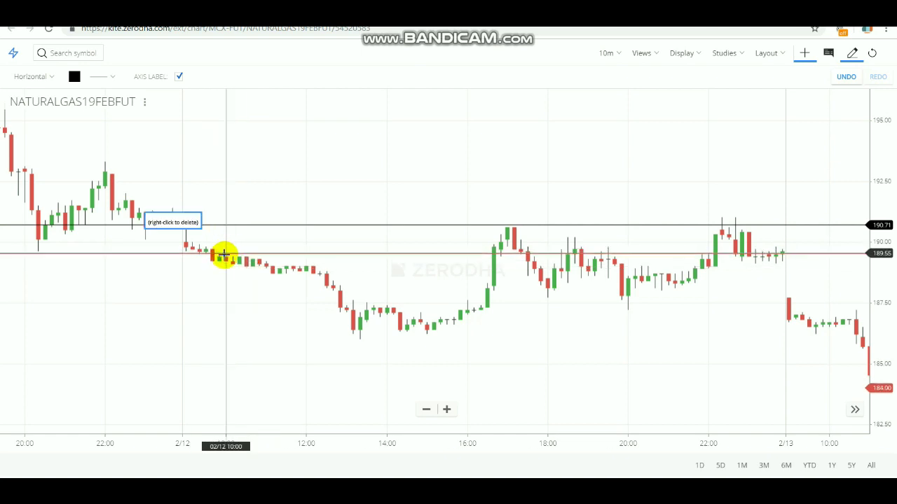
pyautogui.moveTo(223, 254); pyautogui.dragTo(233, 259)
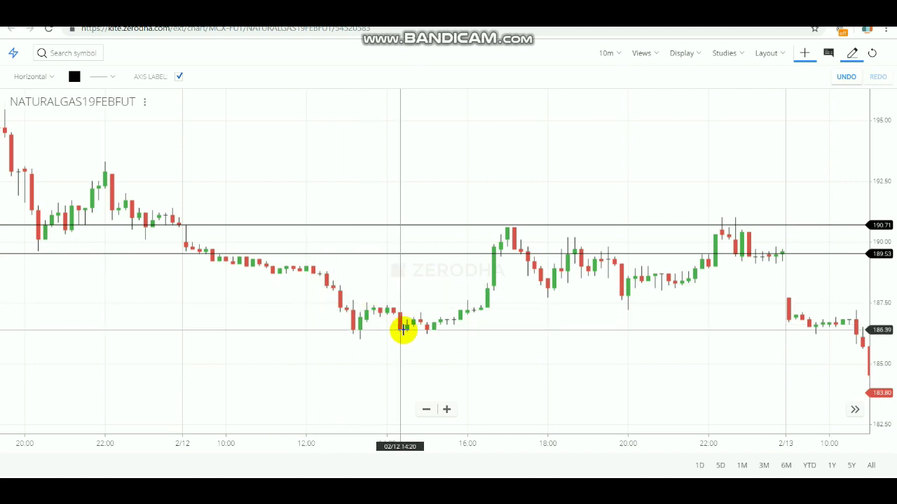
pyautogui.moveTo(362, 224); pyautogui.dragTo(363, 228)
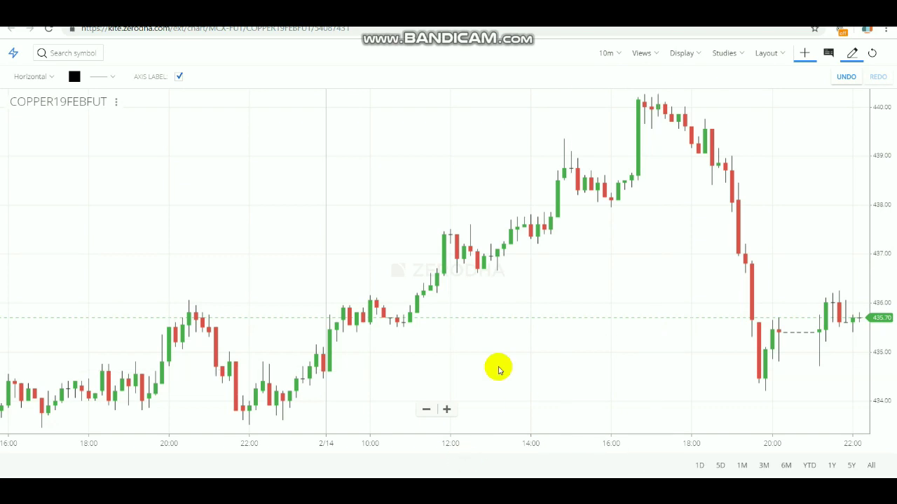
# Draw horizontal lines at about 434.61 and 435.94 around the 14 February copper opening range and examine the candles up to 10:20 against them
pyautogui.moveTo(560, 304); pyautogui.dragTo(572, 261)
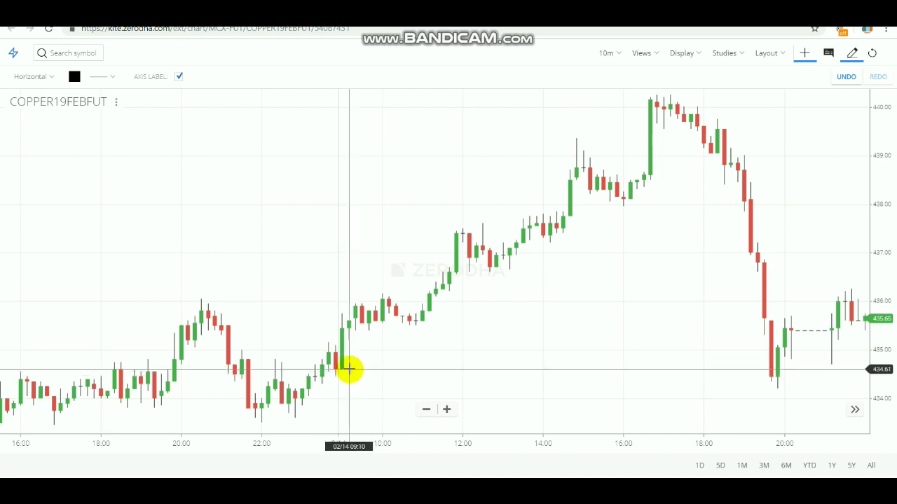
pyautogui.click(353, 370)
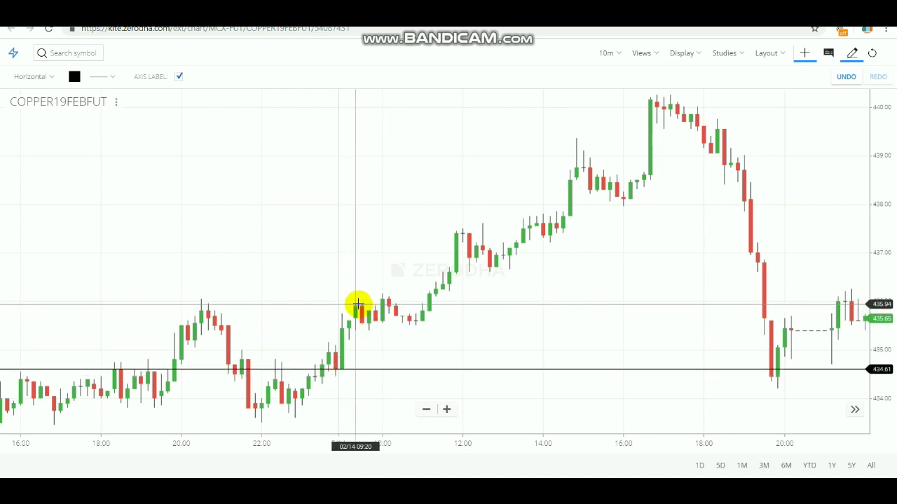
pyautogui.click(358, 304)
pyautogui.moveTo(382, 358); pyautogui.dragTo(375, 310)
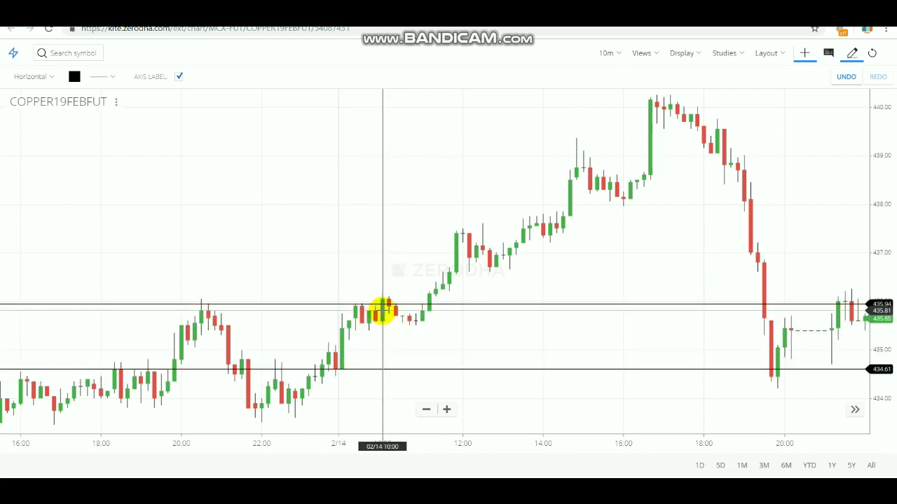
pyautogui.moveTo(382, 311); pyautogui.dragTo(384, 318)
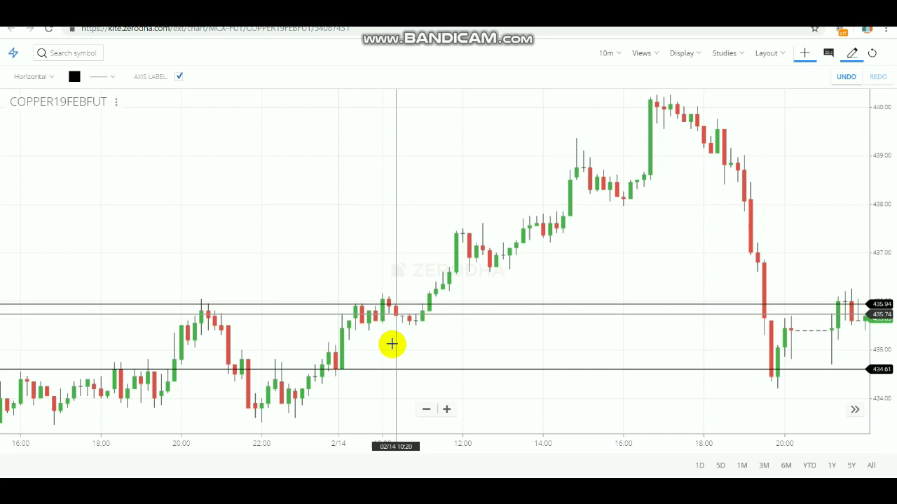
pyautogui.click(346, 304)
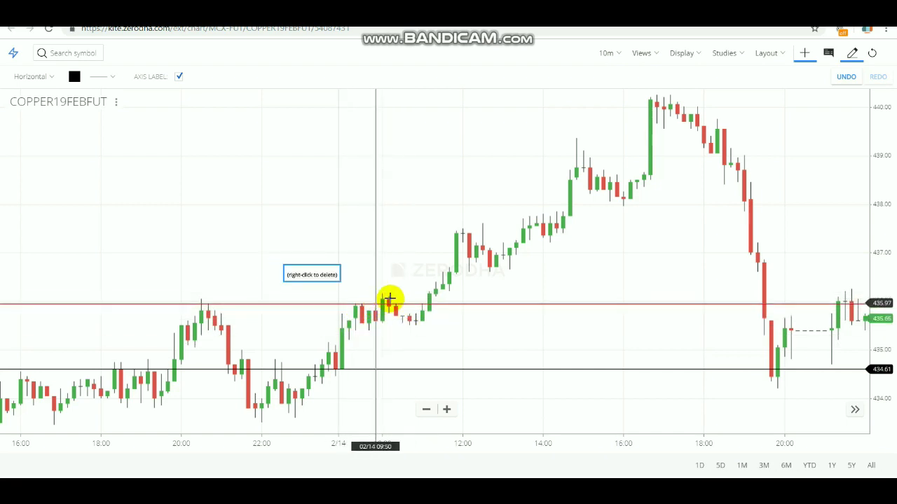